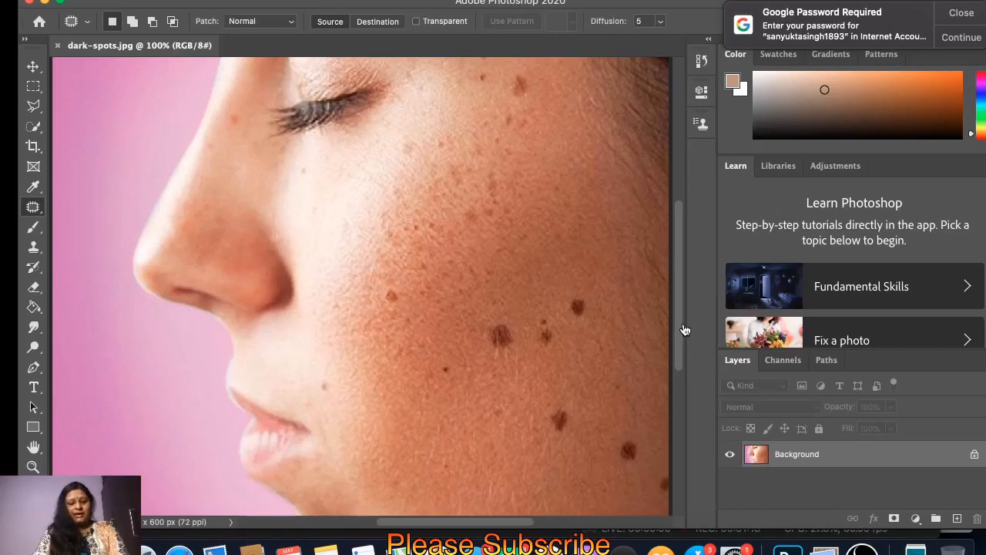
Step: Duplicate the Background layer as Background copy in the same document
key("super+minus")
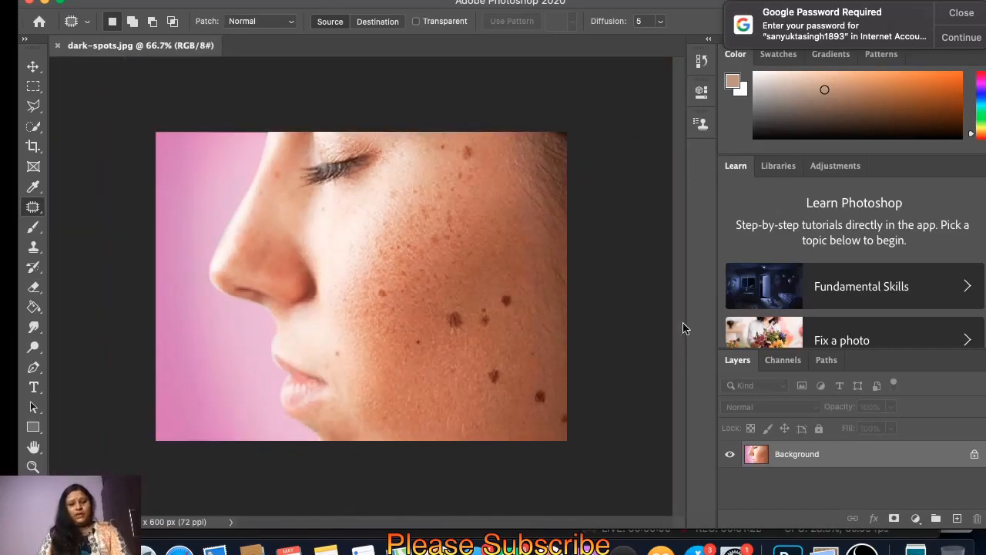
right_click(816, 455)
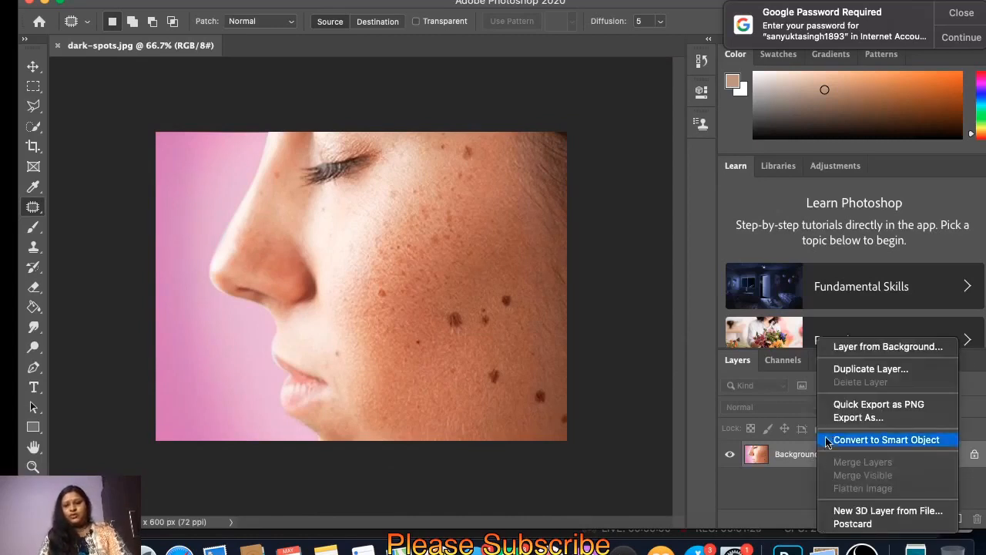
left_click(875, 374)
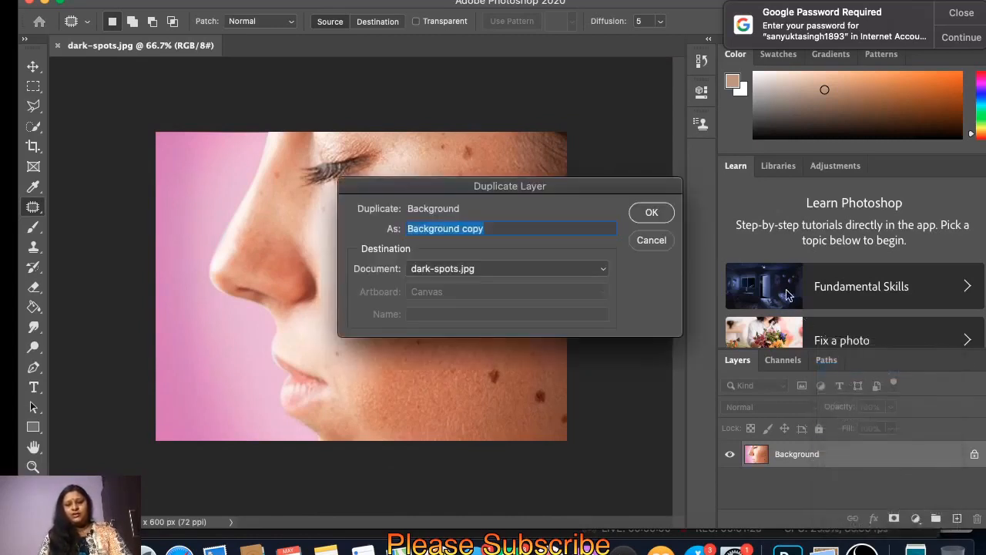
left_click(651, 213)
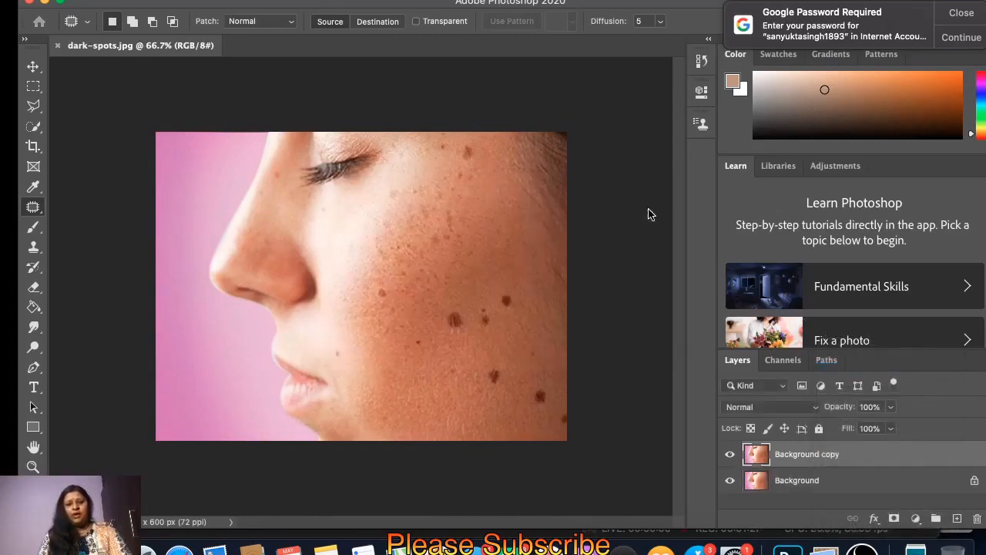
Step: Switch to the Healing Brush tool and try to heal the cheek without defining a source point
left_click(33, 213)
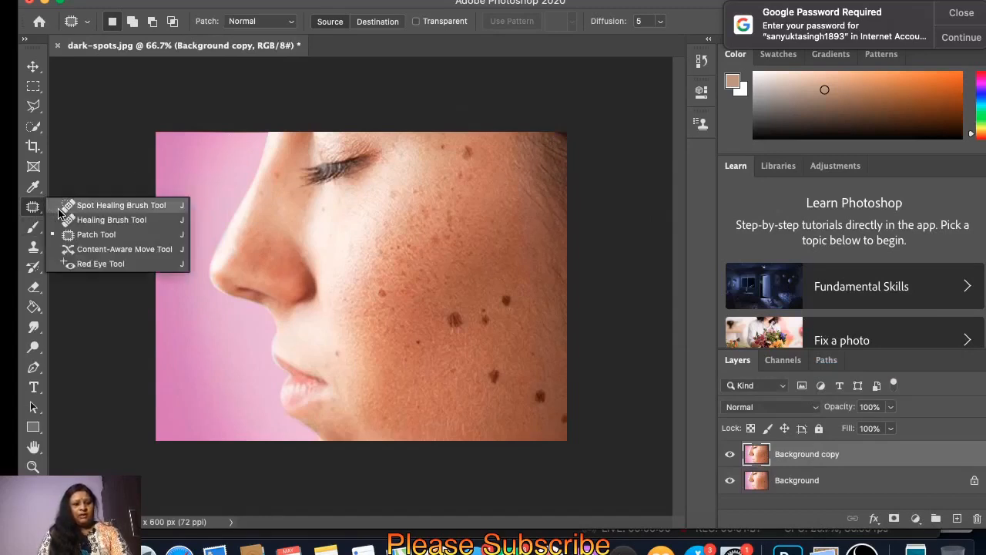
left_click(97, 225)
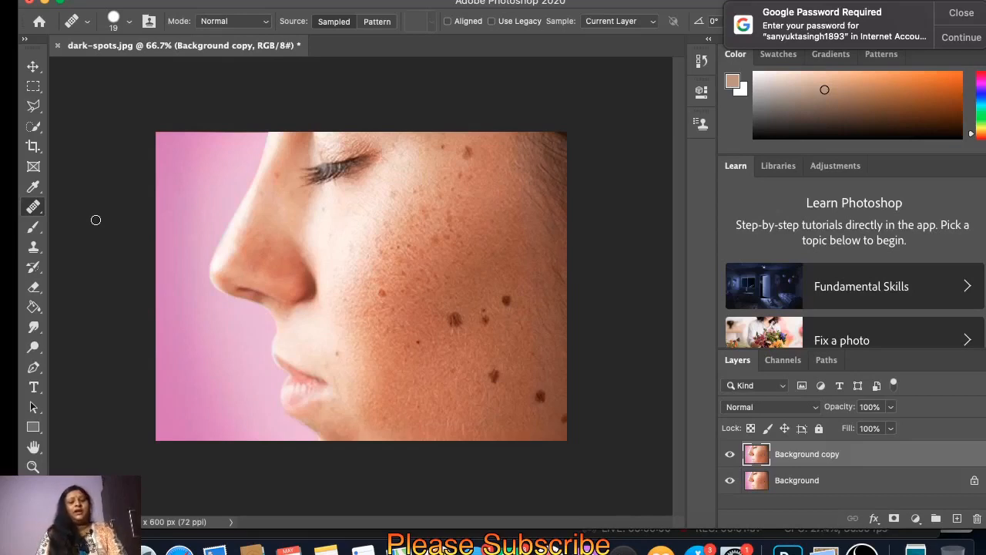
right_click(33, 207)
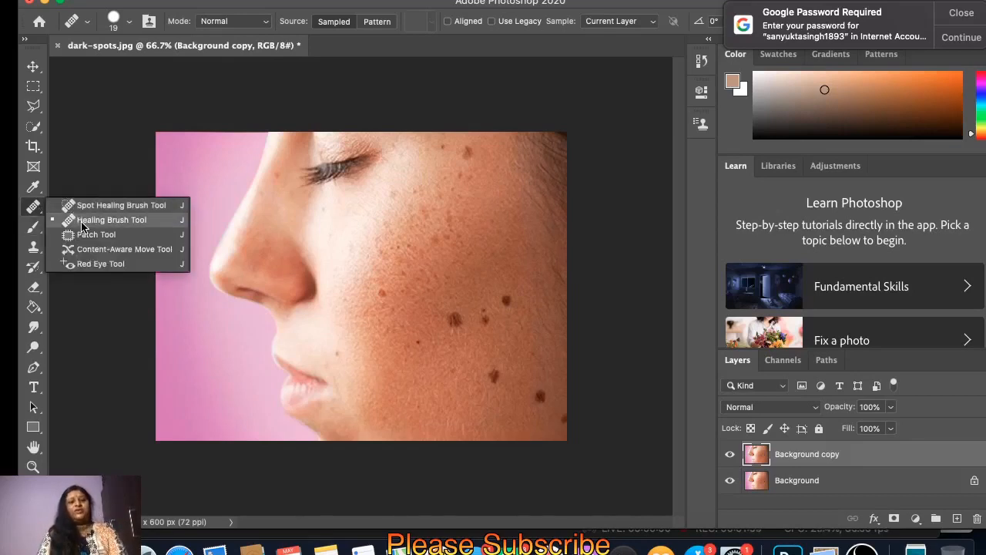
left_click(81, 223)
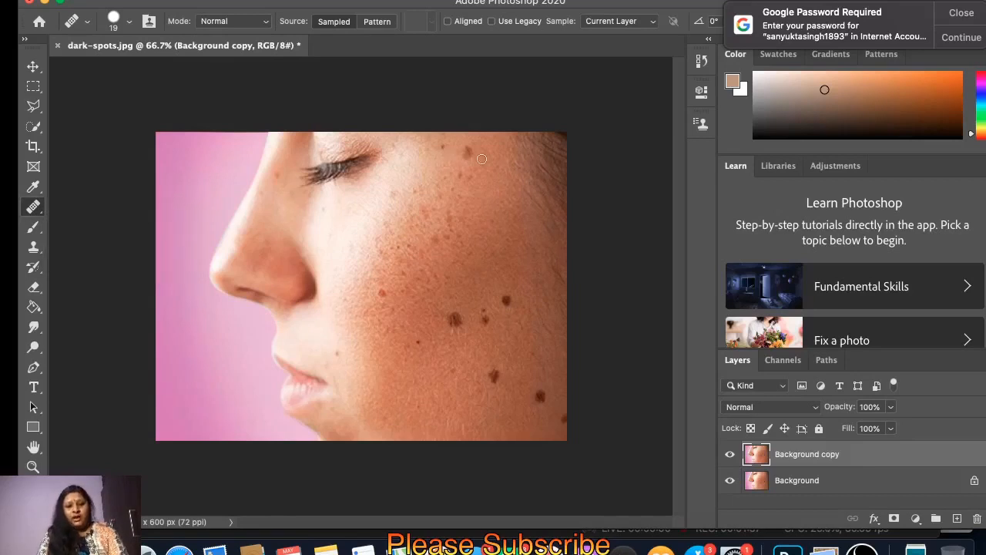
left_click(503, 241)
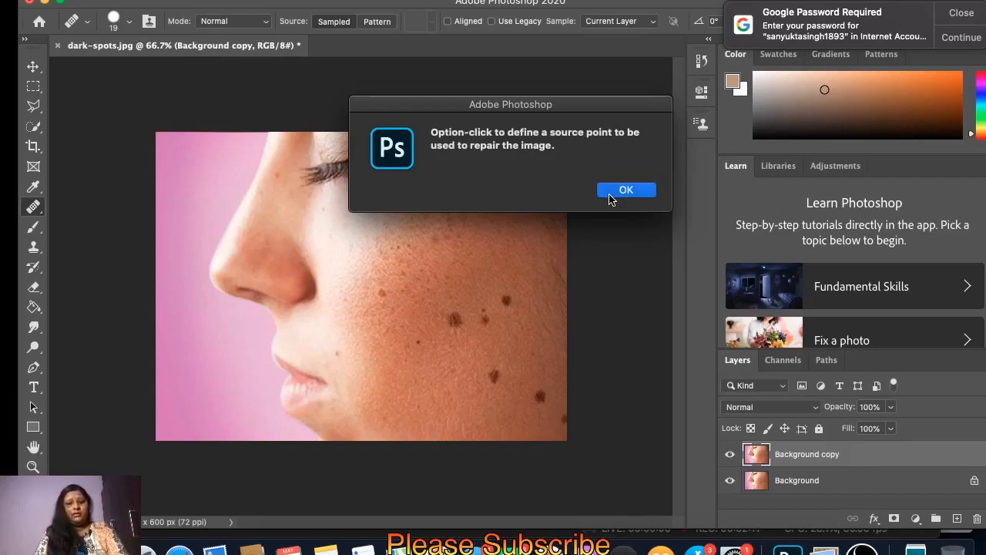
left_click(609, 194)
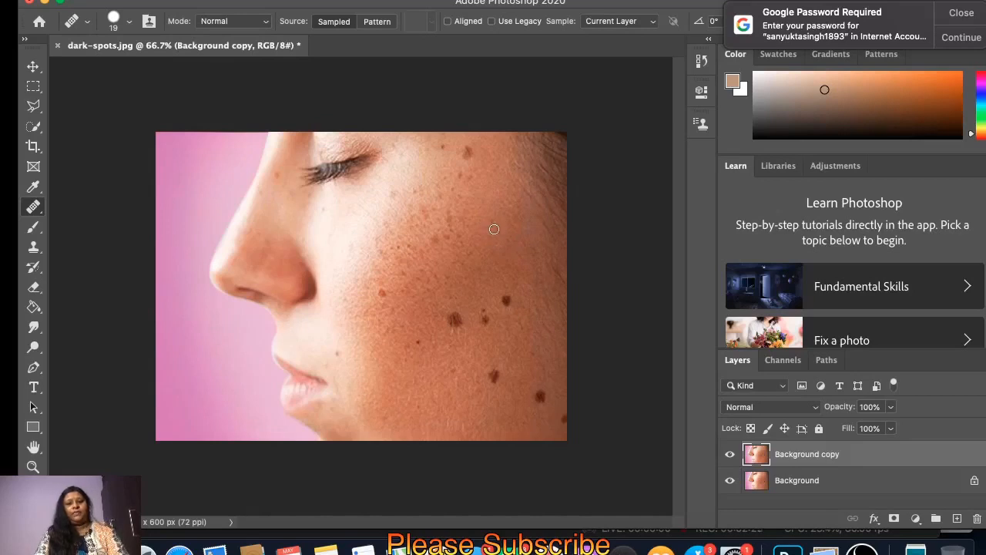
Step: Heal the dark moles and larger spots on the cheek and below the eye on Background copy, using sampled clean skin
left_click(449, 323)
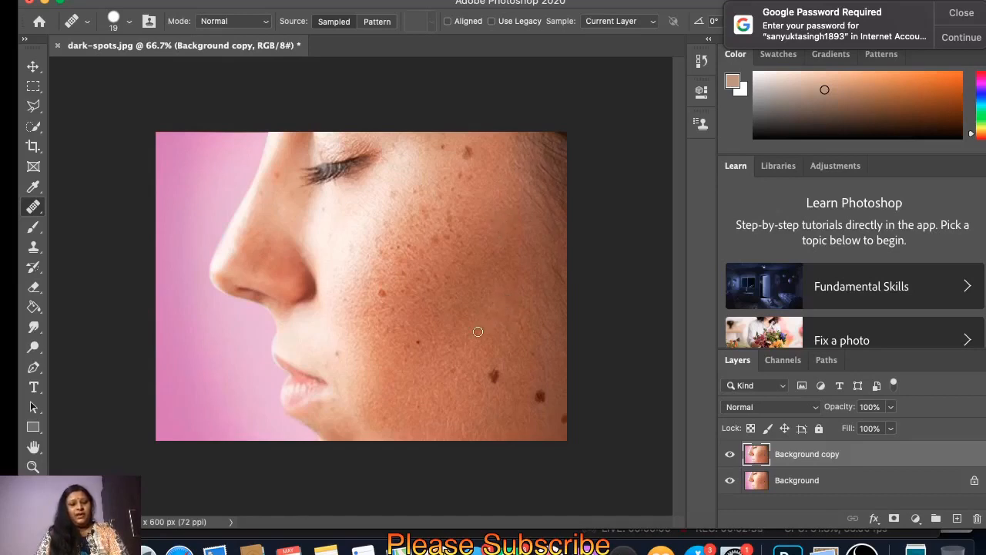
left_click_drag(493, 379, 490, 367)
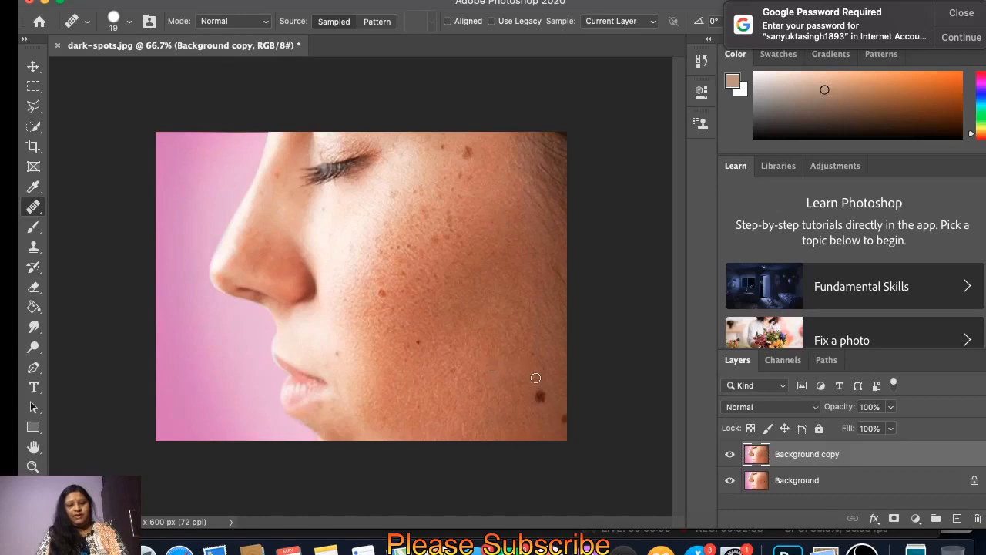
left_click_drag(540, 396, 546, 393)
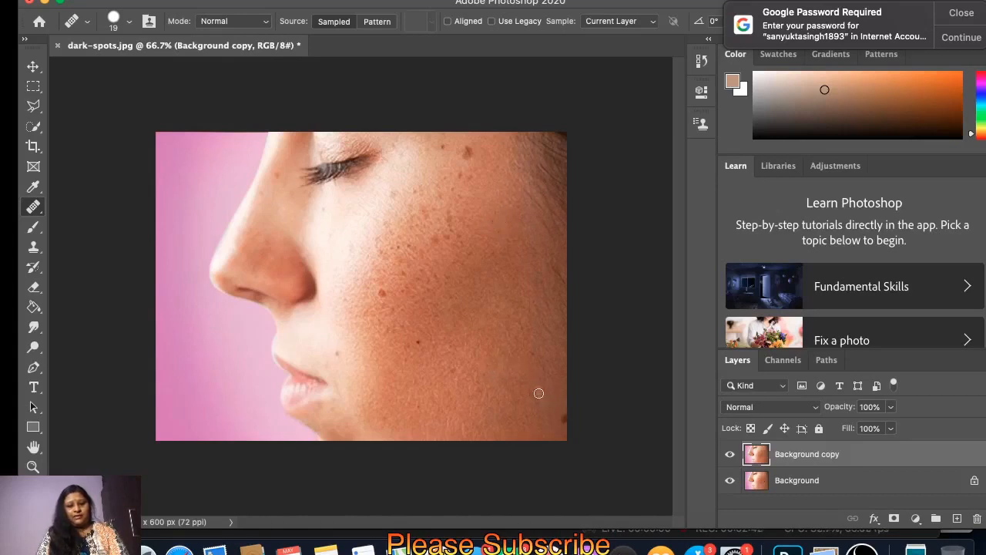
left_click_drag(376, 292, 381, 292)
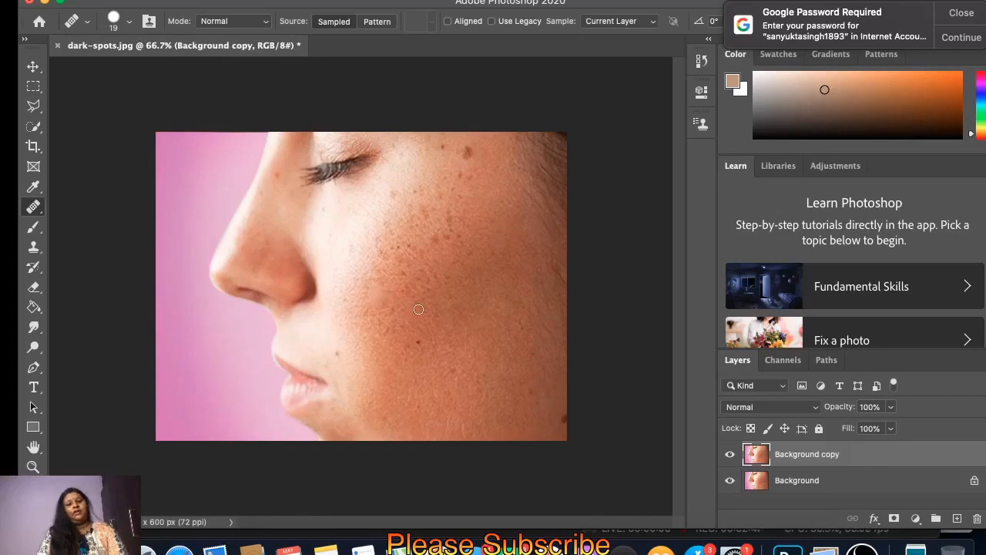
mouse_move(466, 158)
left_mouse_down()
mouse_move(467, 149)
mouse_move(468, 180)
mouse_move(463, 174)
left_mouse_up()
mouse_move(455, 210)
left_mouse_down()
mouse_move(453, 231)
mouse_move(438, 237)
left_mouse_up()
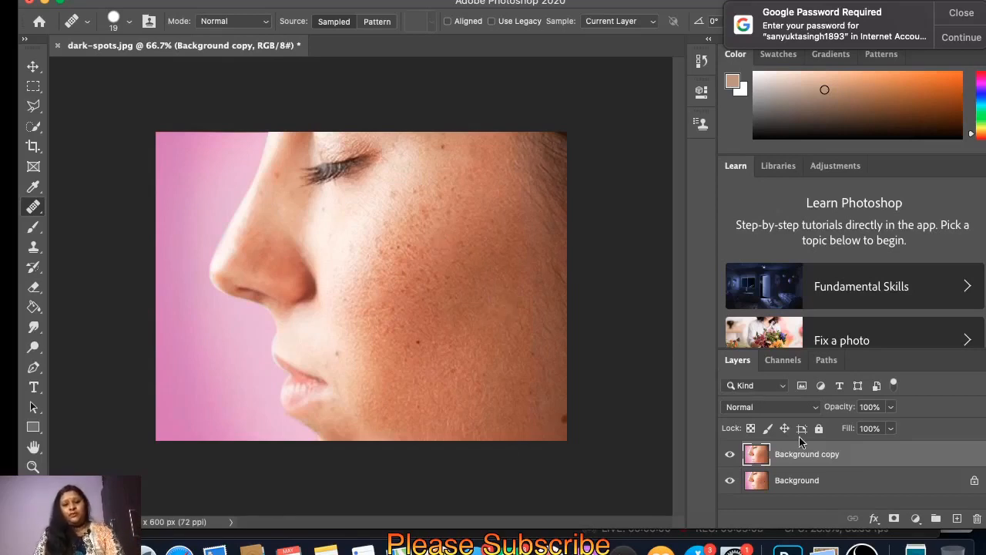
Step: Compare the retouched skin with the original by hiding and reshowing the Background copy layer
right_click(36, 209)
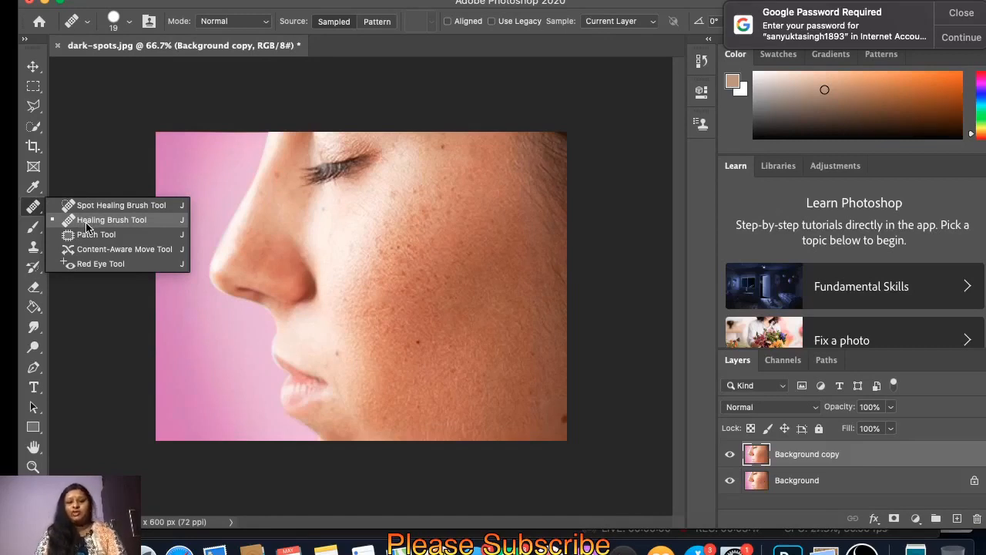
left_click(87, 223)
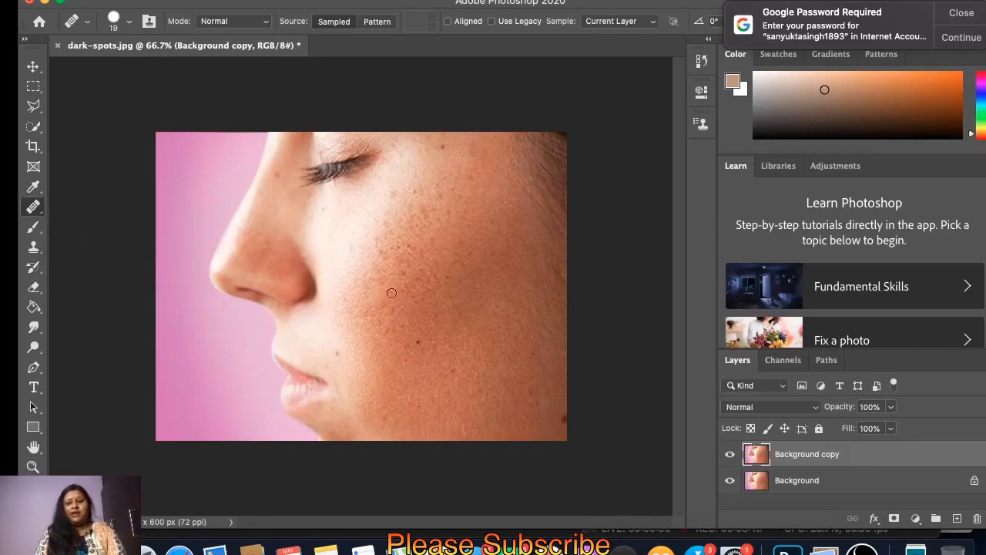
left_click(732, 456)
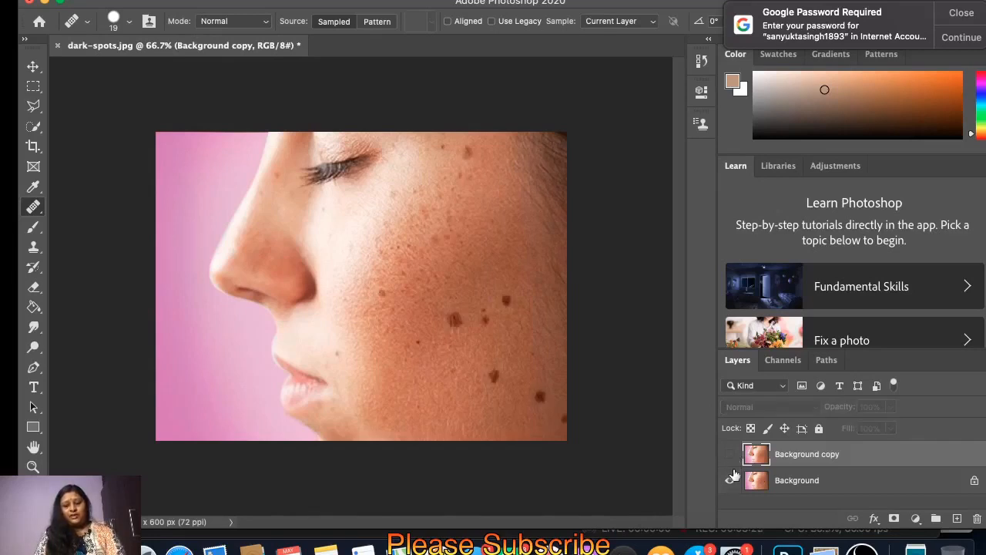
left_click(731, 455)
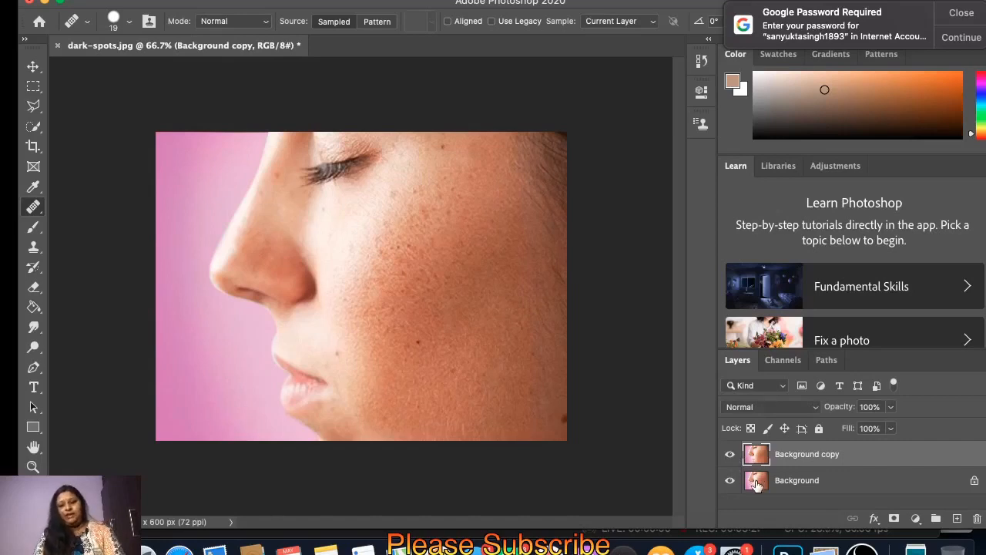
Step: Add an empty layer directly above the Background layer and make it the active layer
left_click(788, 485)
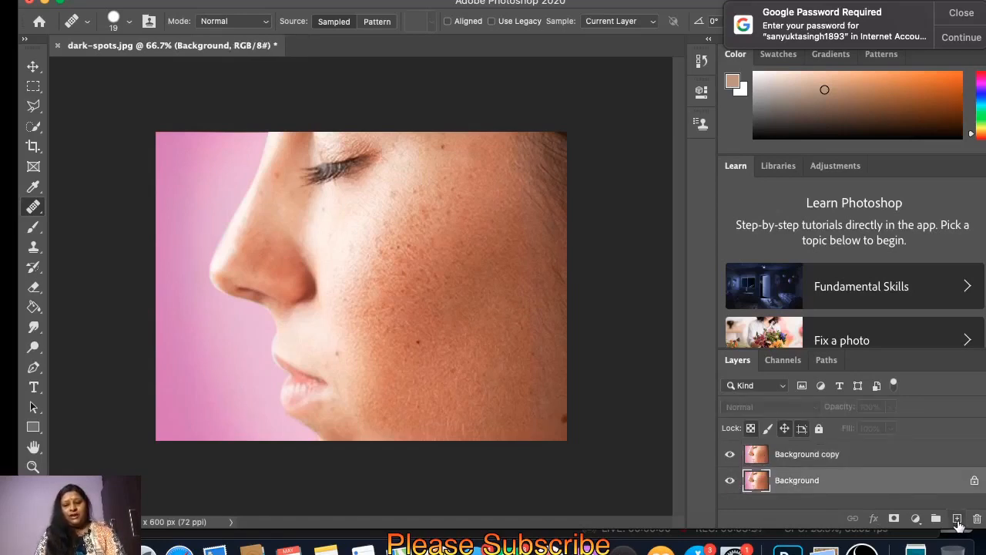
left_click(958, 523)
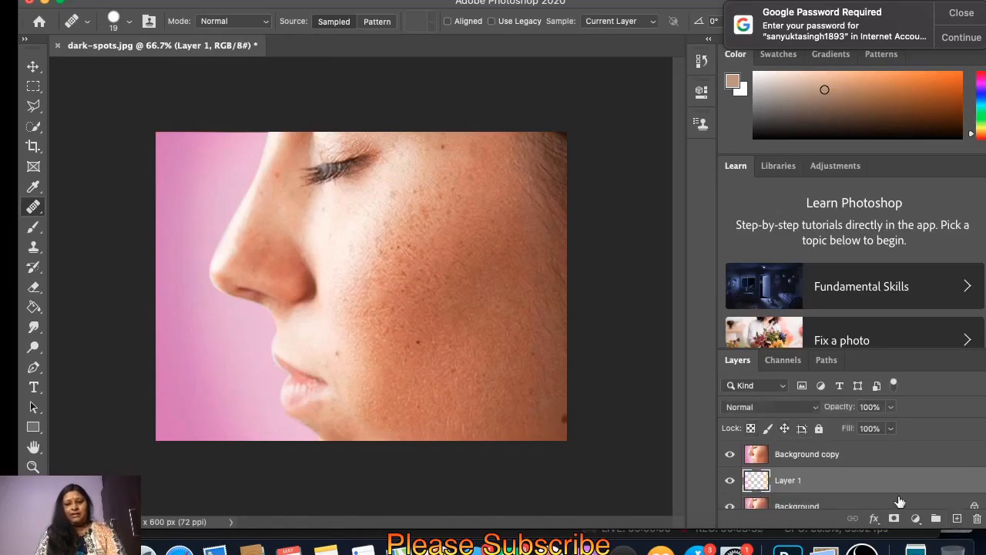
left_click(849, 509)
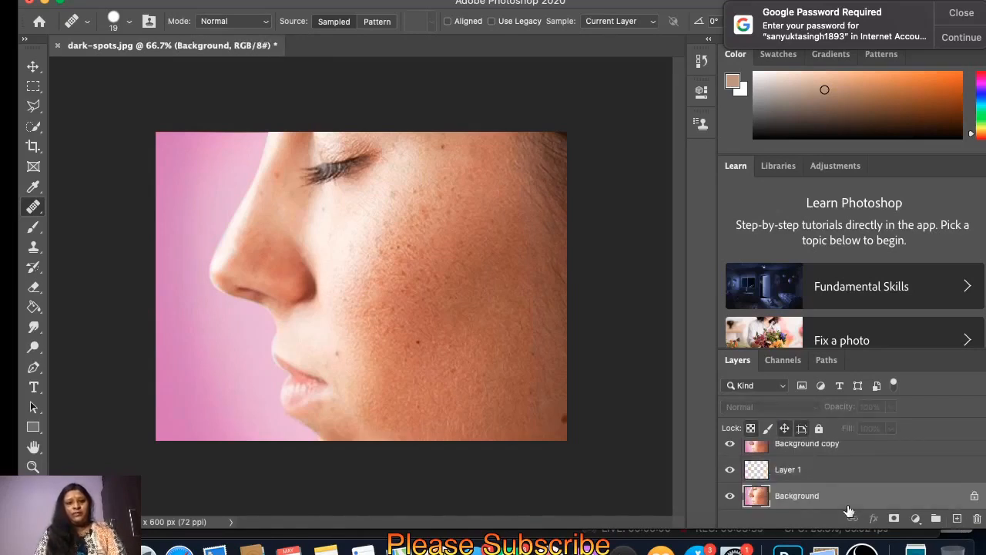
left_click(837, 477)
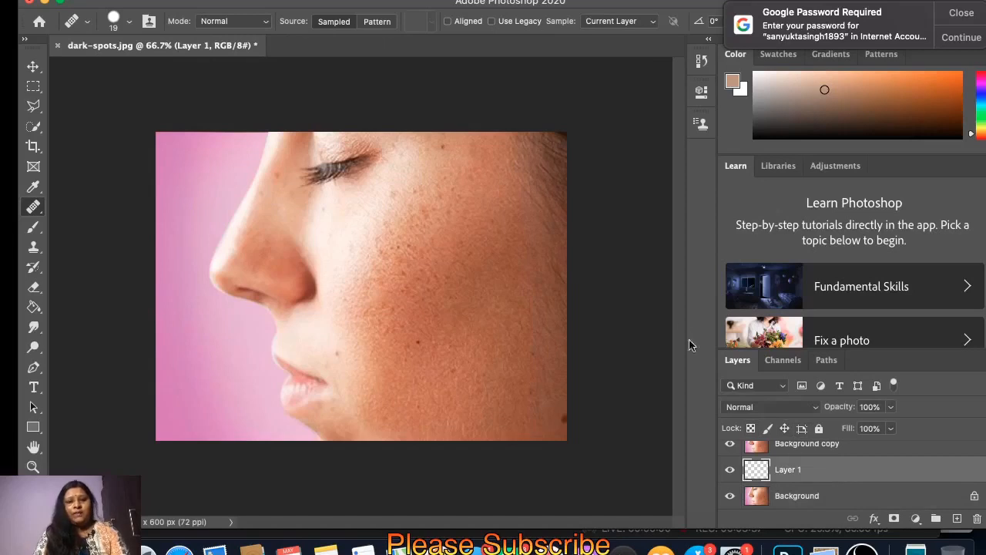
Step: Set the Healing Brush to sample All Layers and hide the Background copy layer
left_click(647, 27)
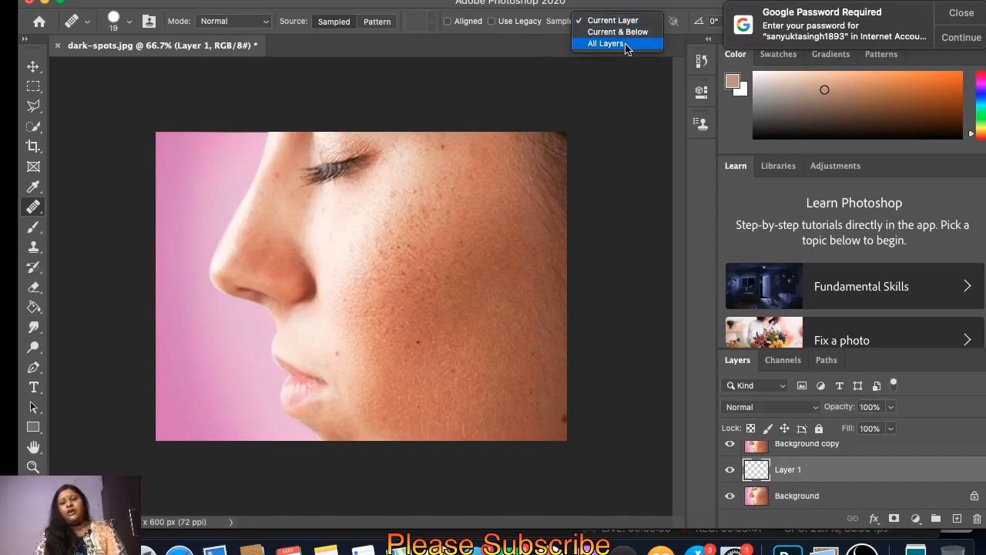
left_click(626, 44)
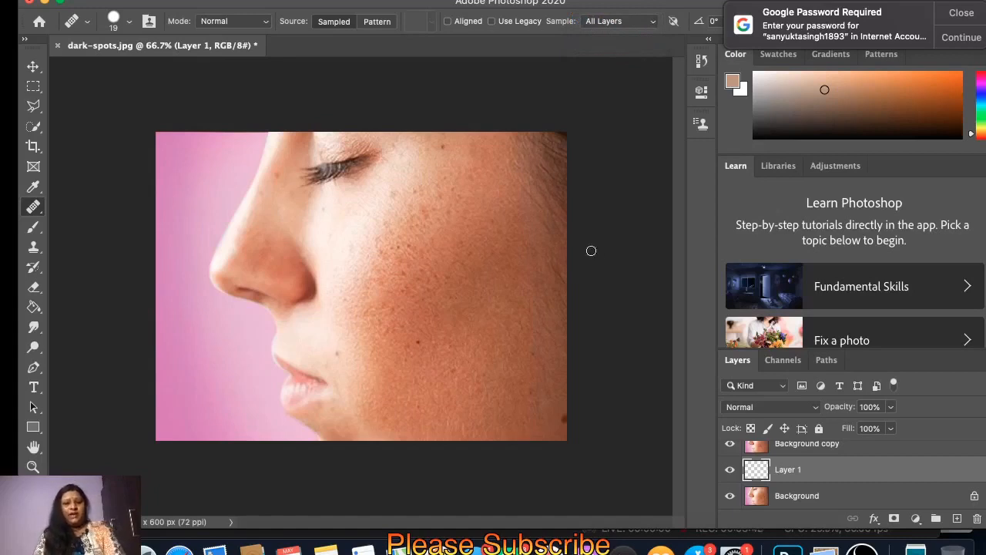
left_click(730, 448)
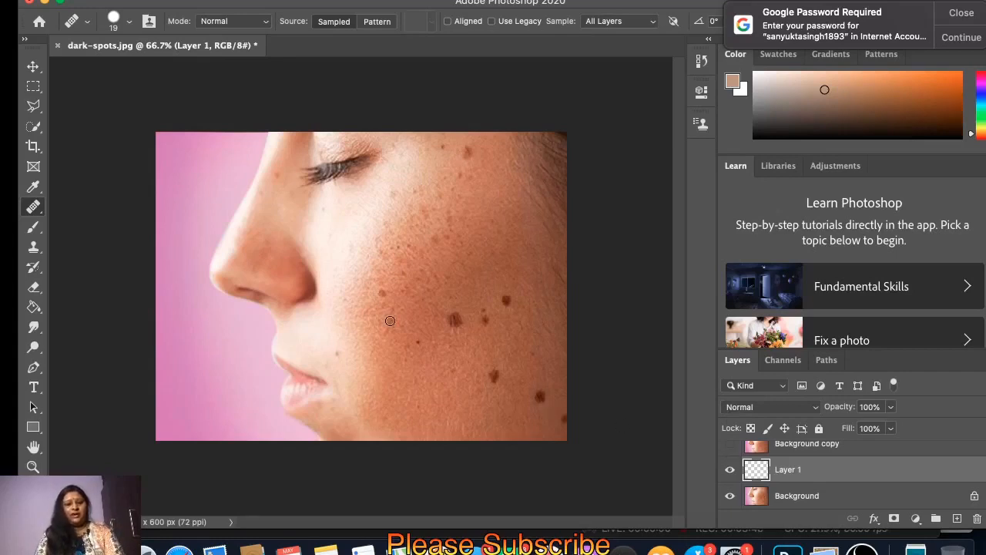
Step: Remove the dark moles and spots across the cheek and below the eye with the Spot Healing Brush, painting on the empty layer
right_click(33, 206)
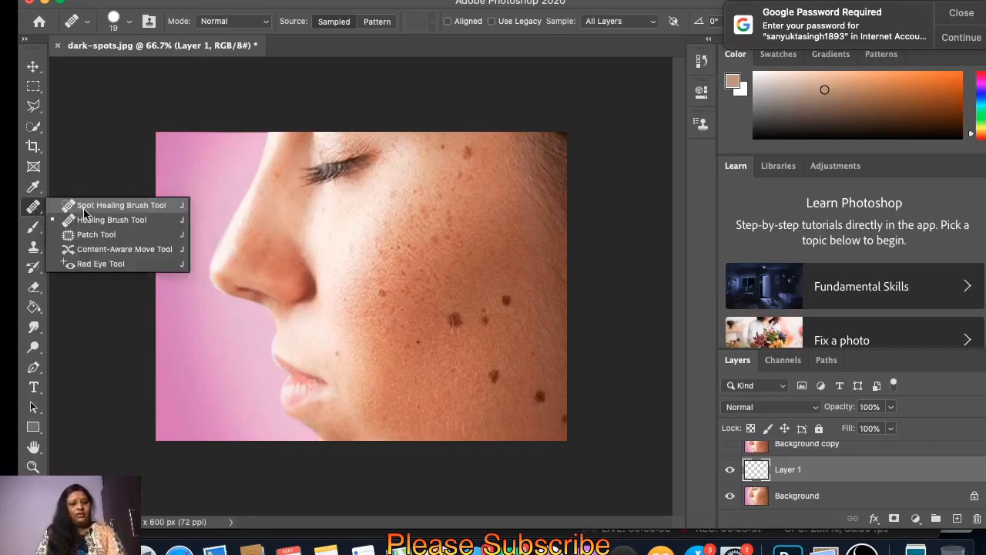
left_click(87, 209)
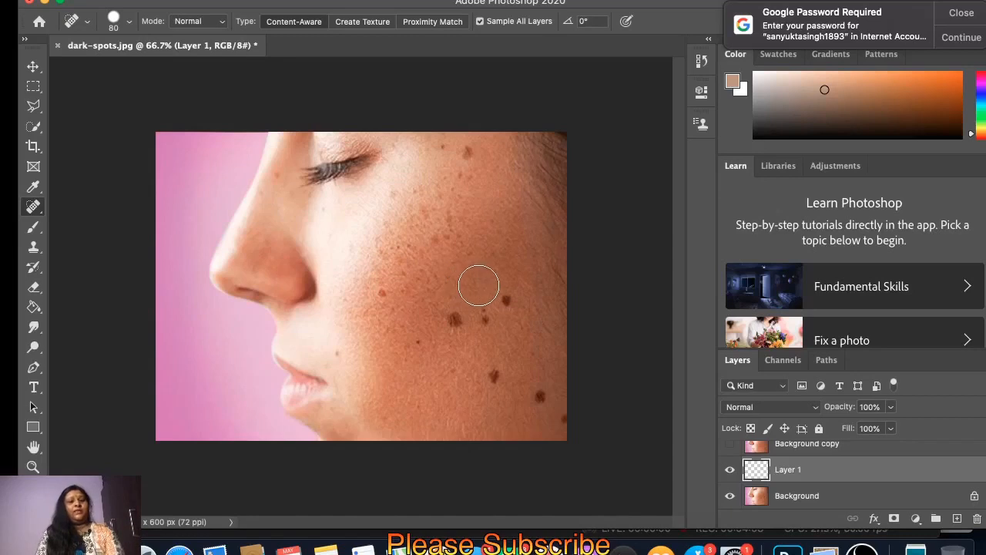
mouse_move(462, 282)
left_mouse_down()
mouse_move(454, 321)
mouse_move(472, 319)
mouse_move(475, 338)
mouse_move(465, 316)
mouse_move(508, 299)
left_mouse_up()
left_click_drag(493, 374, 557, 419)
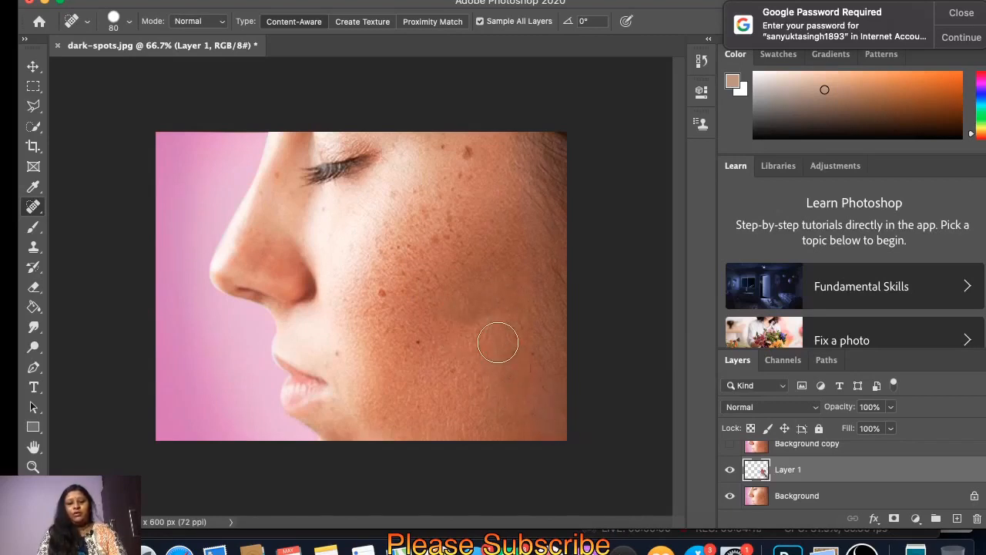
left_click_drag(466, 155, 469, 167)
left_click_drag(453, 209, 433, 250)
left_click_drag(383, 291, 387, 306)
left_click_drag(414, 346, 414, 346)
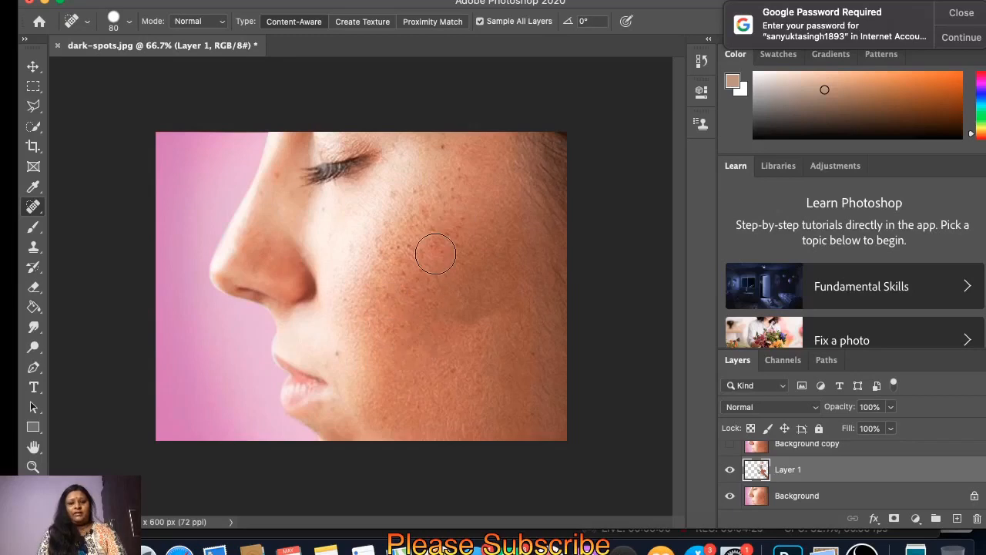
left_click_drag(443, 159, 442, 181)
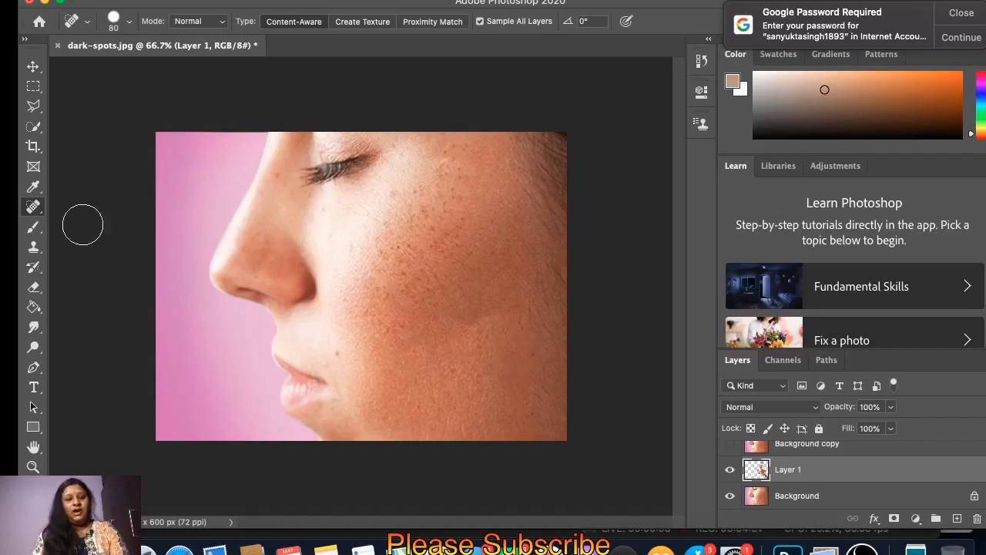
right_click(33, 208)
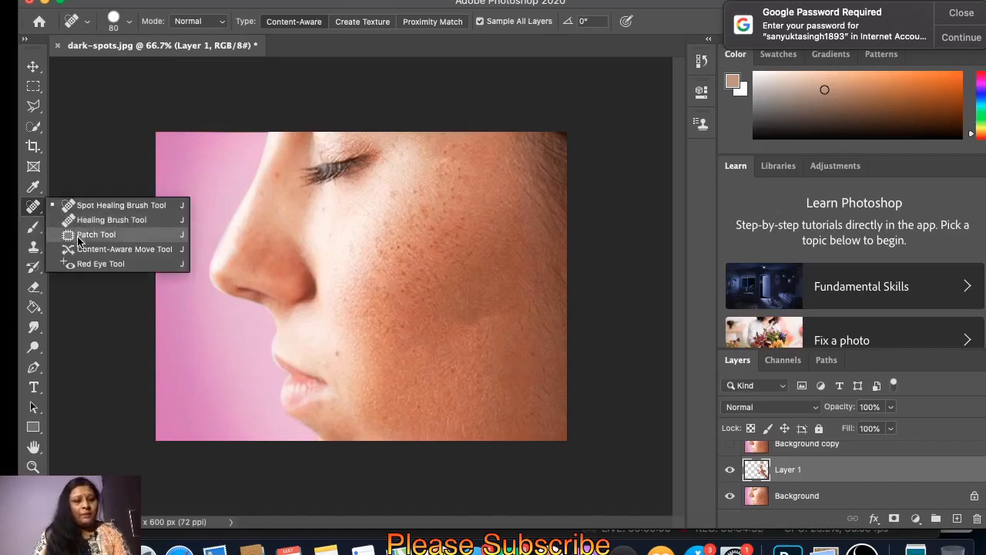
left_click(36, 213)
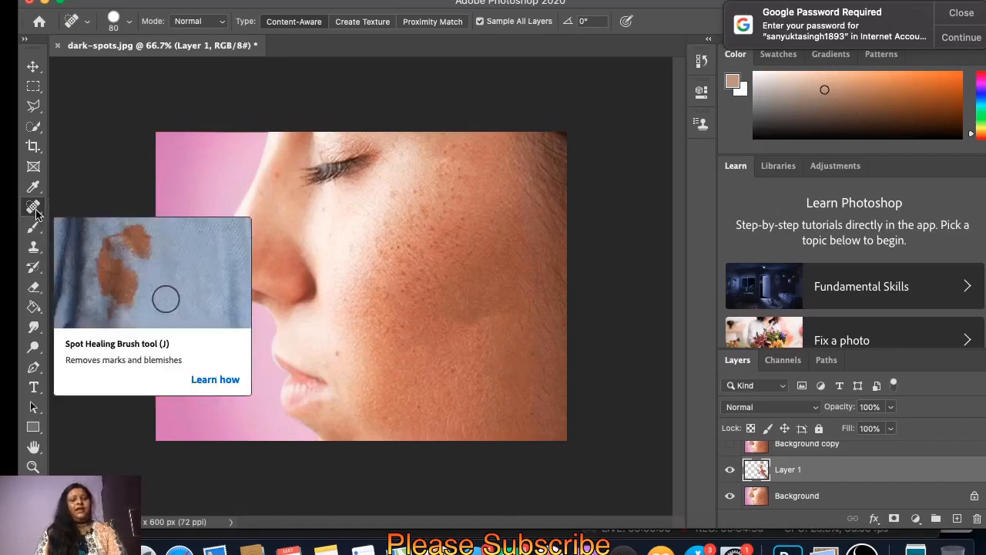
left_click(35, 213)
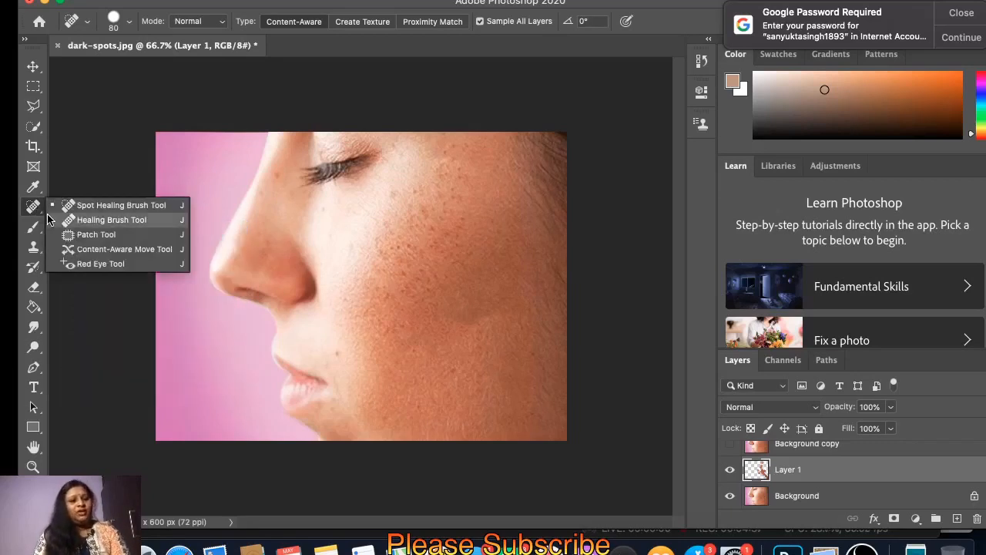
left_click(34, 214)
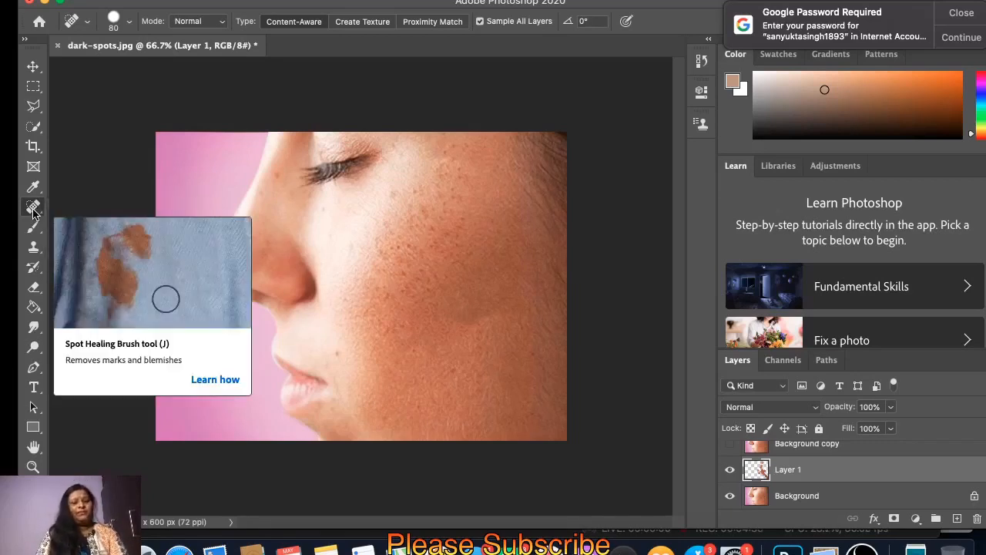
Step: Open the NVYxB image from the Desktop as a separate document
left_click(36, 210)
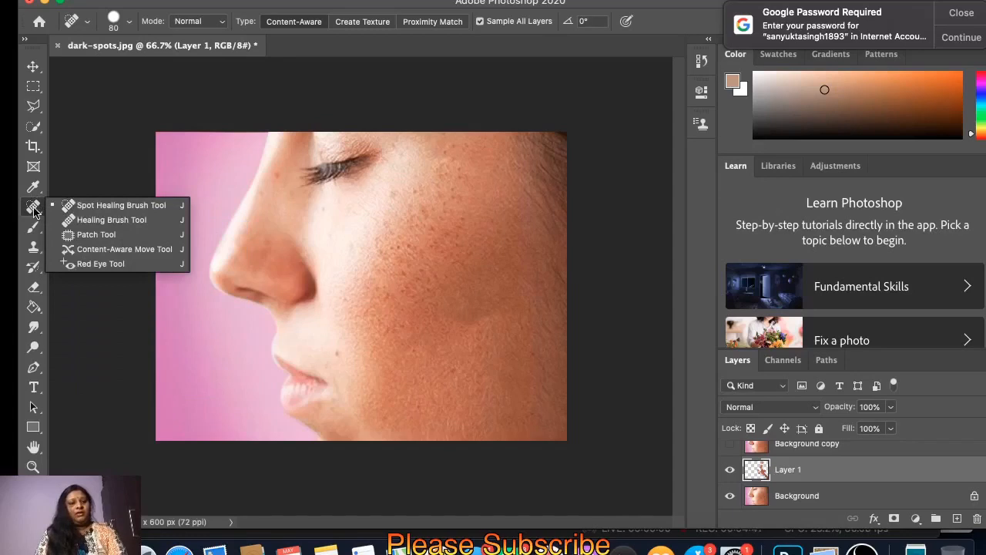
left_click(36, 214)
left_click(152, 1)
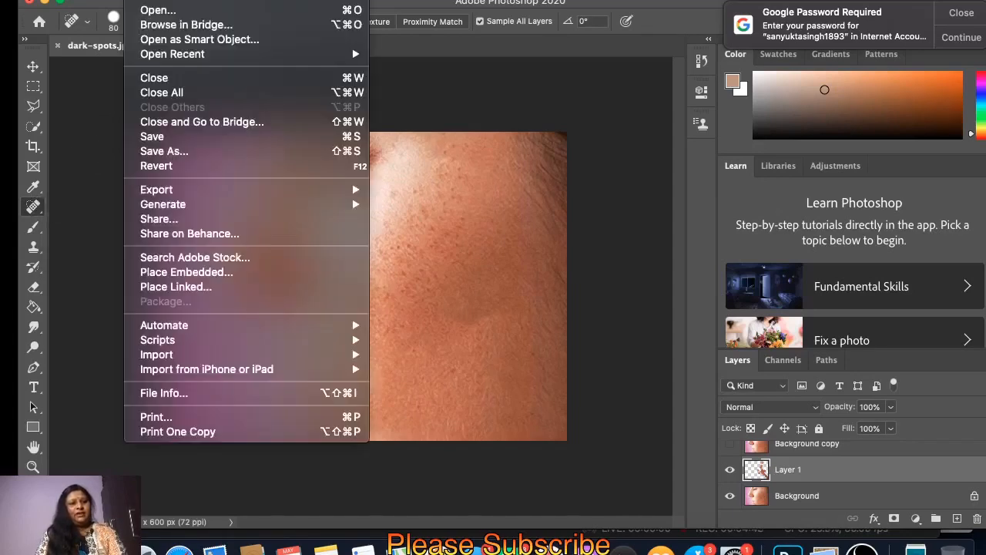
left_click(154, 15)
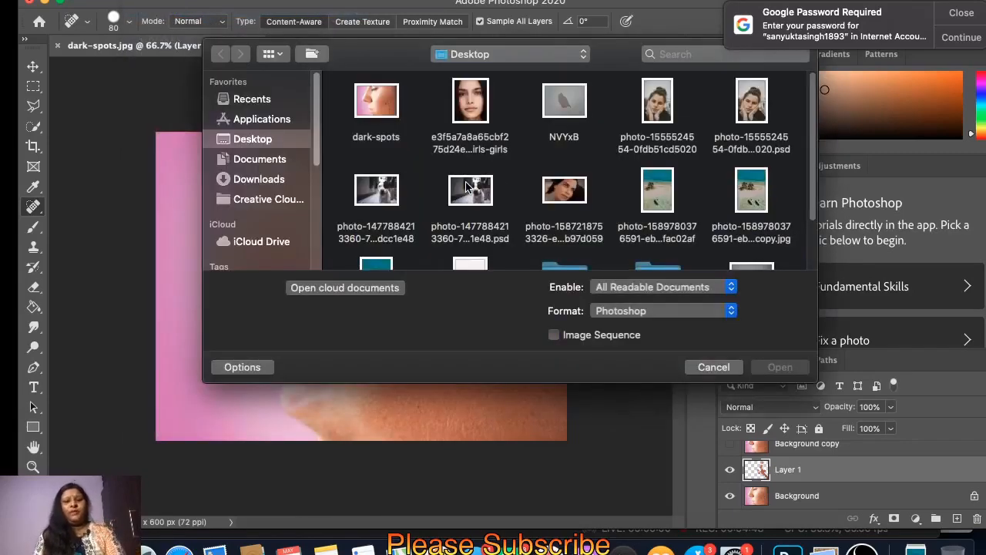
left_click(574, 112)
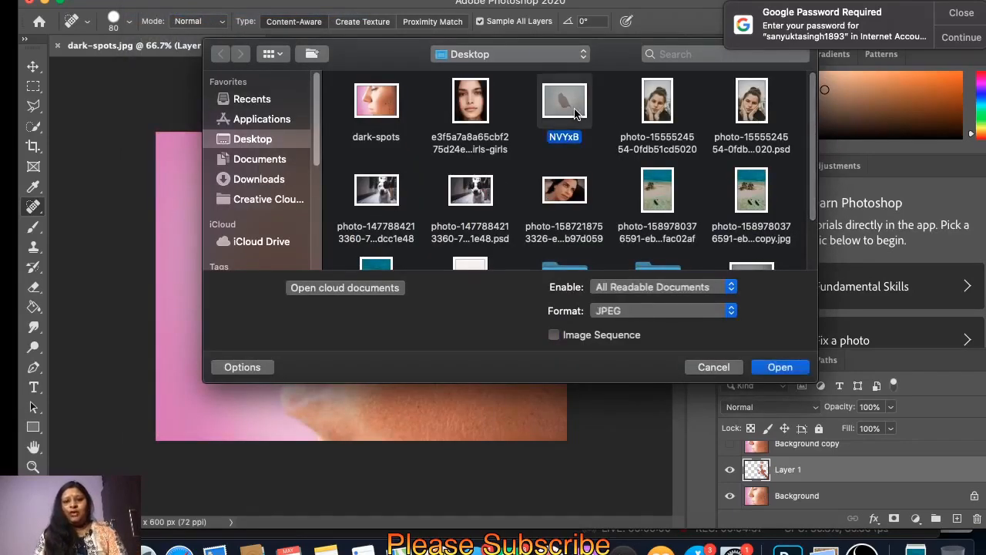
left_click(779, 367)
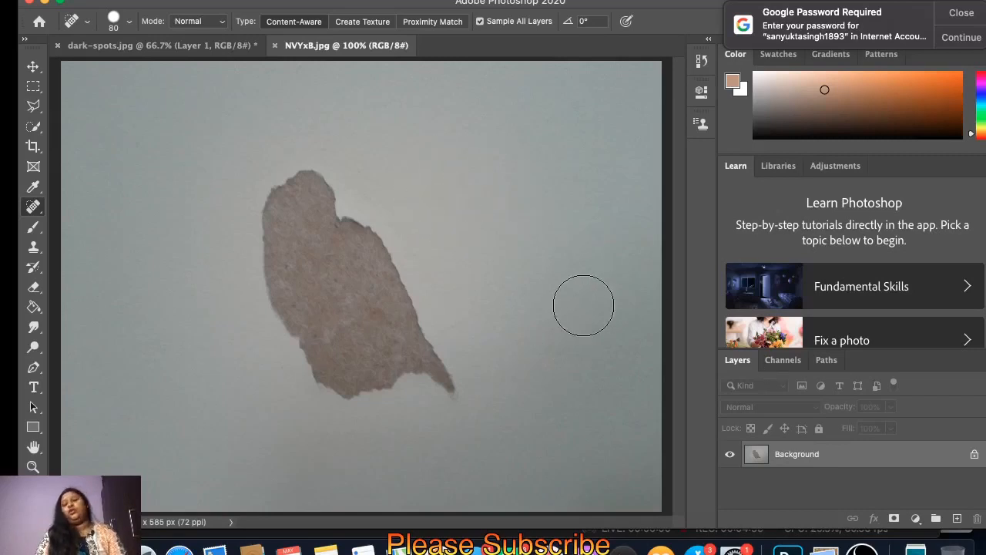
Step: Replace the torn brown area with clean wall texture using the Patch tool in Source mode, and clear the selection
right_click(35, 215)
left_click(97, 235)
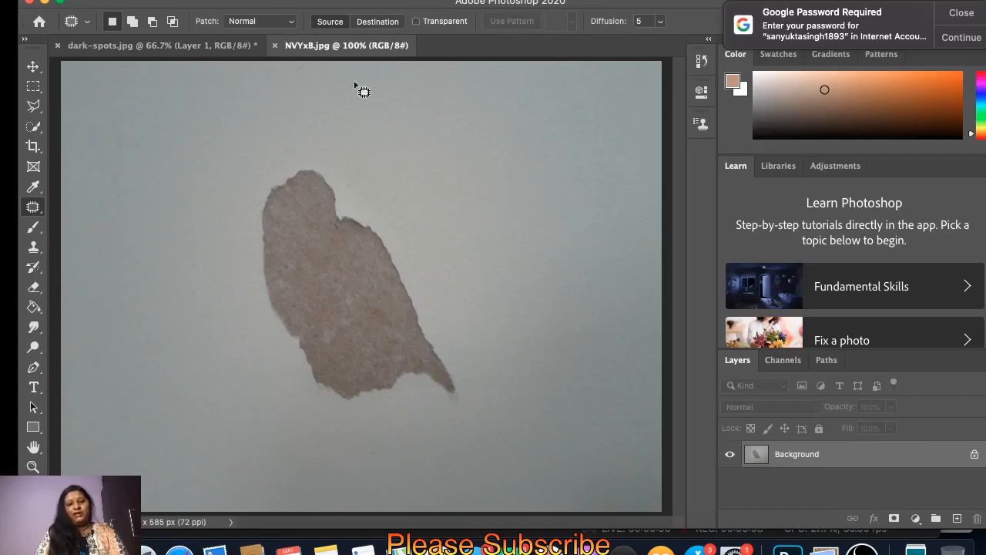
mouse_move(474, 82)
left_mouse_down()
mouse_move(520, 85)
mouse_move(586, 133)
mouse_move(645, 275)
mouse_move(620, 358)
mouse_move(579, 381)
mouse_move(537, 368)
mouse_move(462, 295)
mouse_move(426, 184)
mouse_move(428, 140)
mouse_move(473, 85)
left_mouse_up()
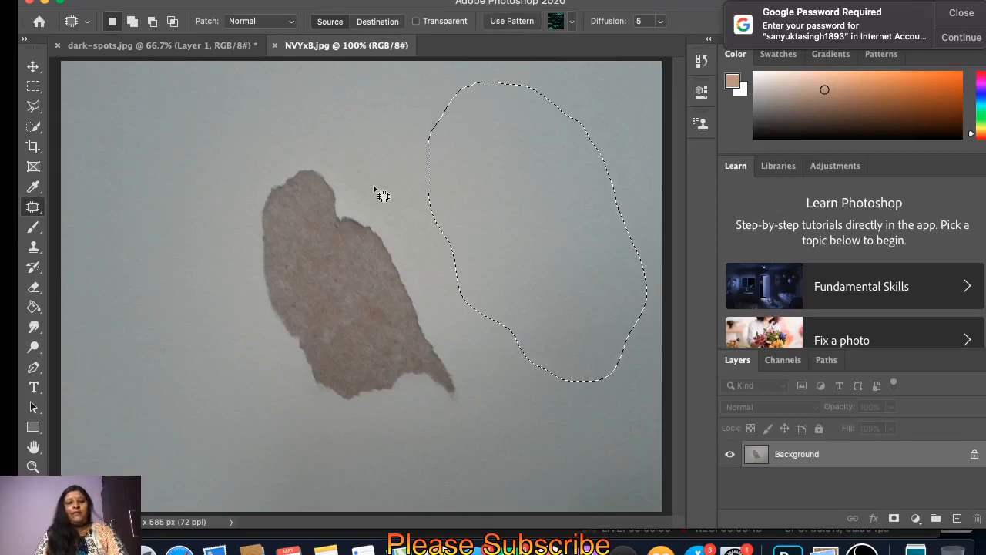
mouse_move(236, 214)
left_mouse_down()
mouse_move(247, 148)
mouse_move(317, 144)
mouse_move(379, 188)
mouse_move(450, 280)
mouse_move(489, 358)
mouse_move(475, 431)
mouse_move(401, 445)
mouse_move(325, 434)
mouse_move(236, 211)
mouse_move(315, 193)
mouse_move(333, 216)
mouse_move(235, 215)
mouse_move(213, 198)
mouse_move(404, 156)
mouse_move(428, 133)
left_mouse_up()
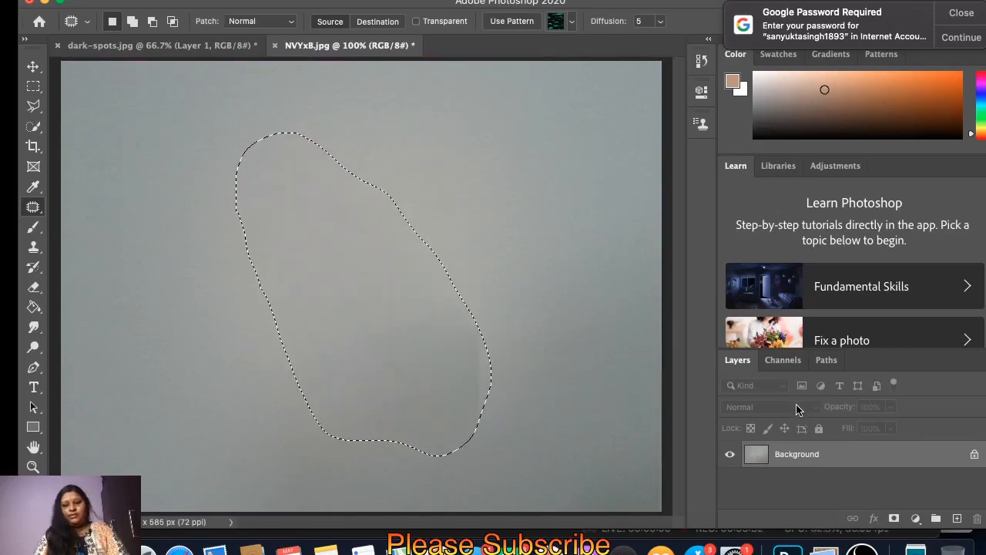
left_click(33, 86)
left_click(87, 112)
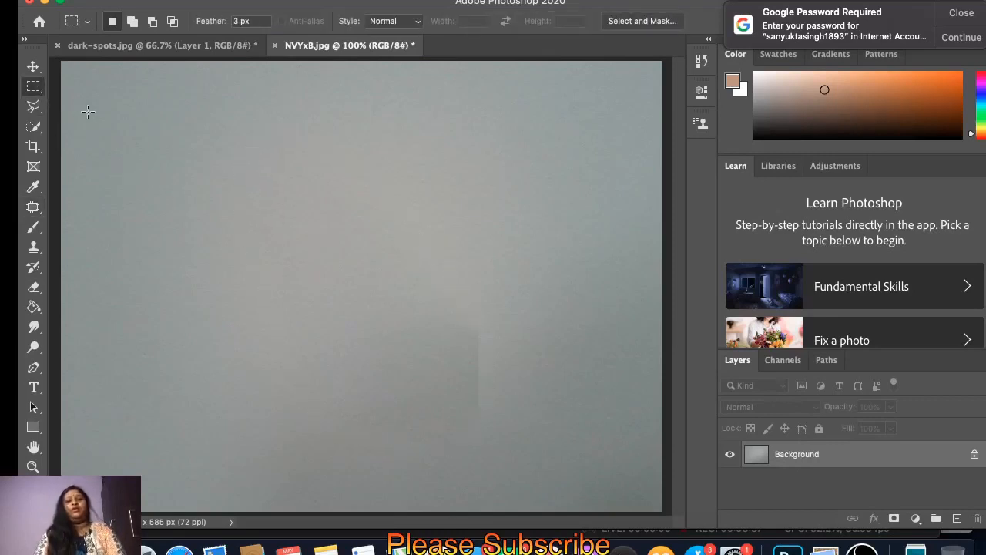
Step: Add an empty layer above the Background layer and make the Background layer active again
right_click(786, 455)
left_click(947, 501)
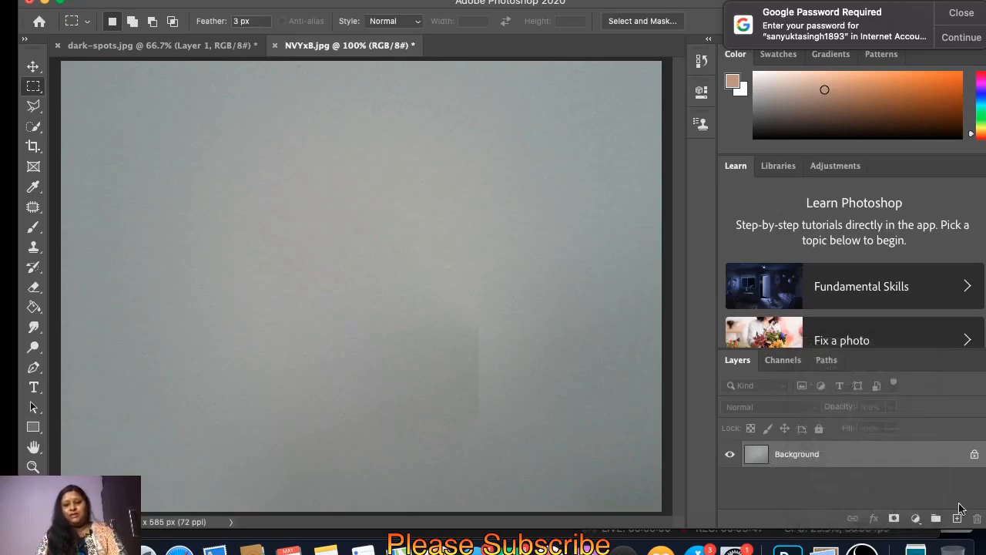
left_click(956, 518)
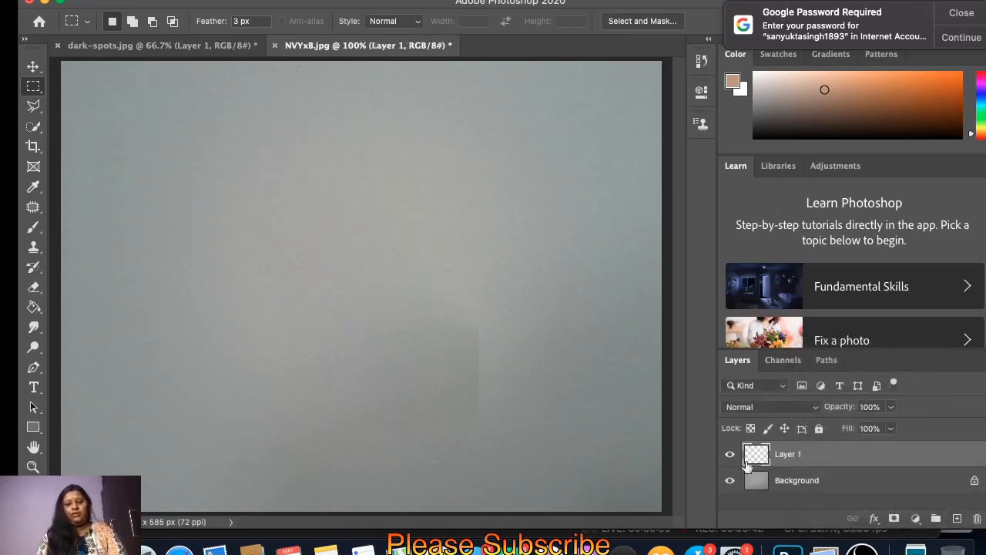
left_click(795, 490)
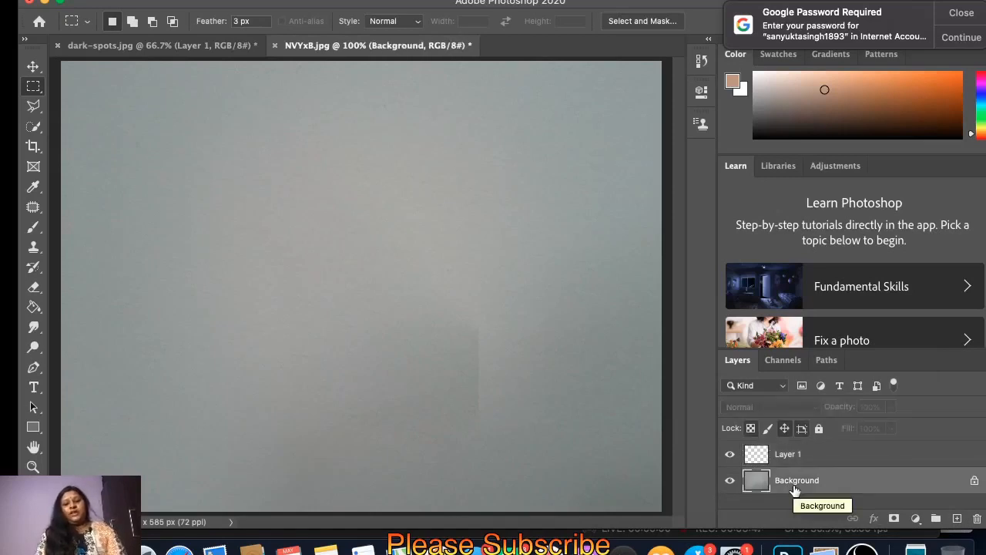
left_click(187, 46)
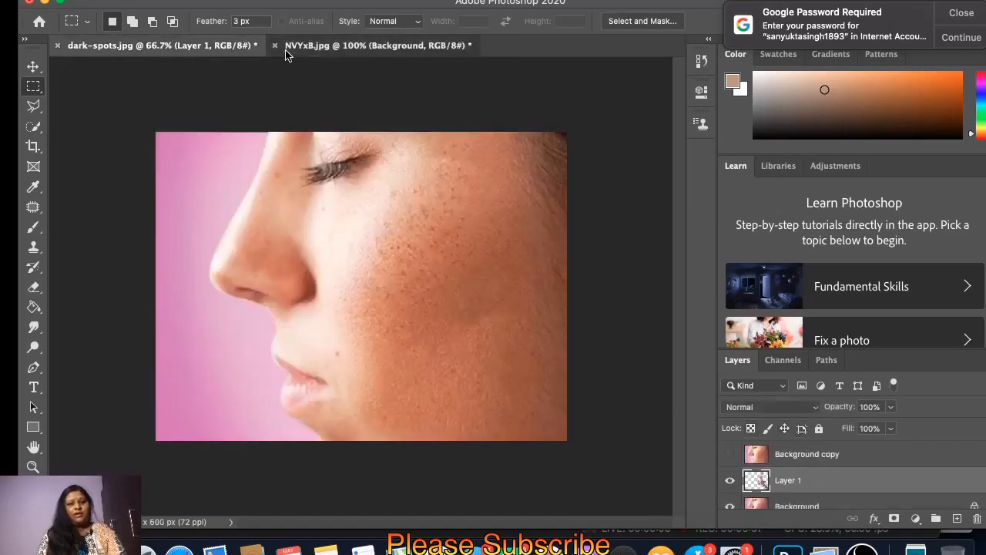
left_click(285, 48)
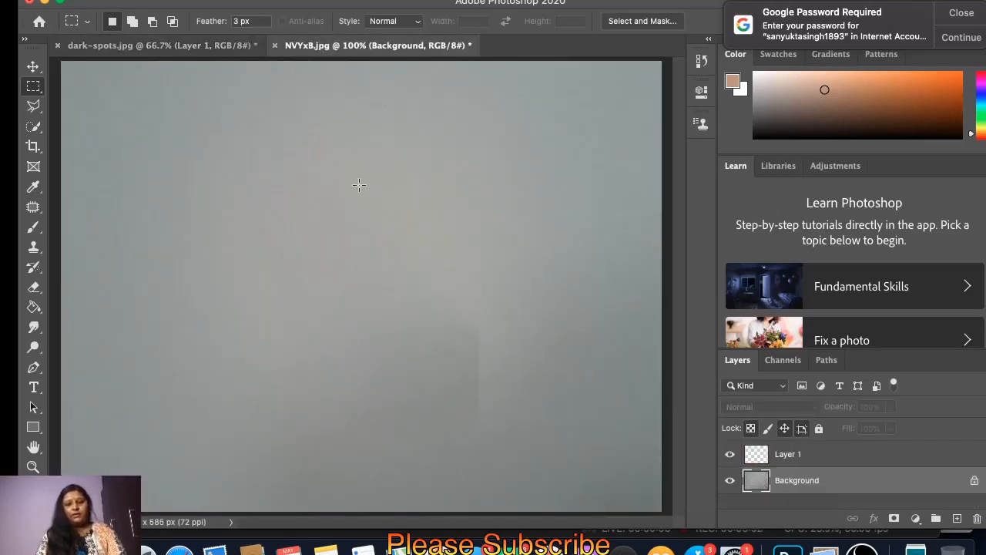
left_click(33, 206)
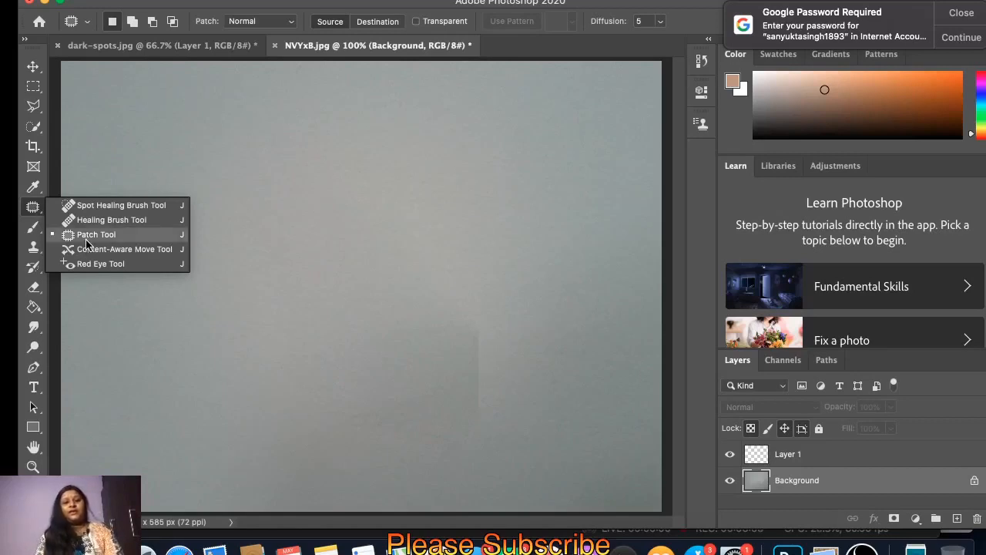
left_click(37, 209)
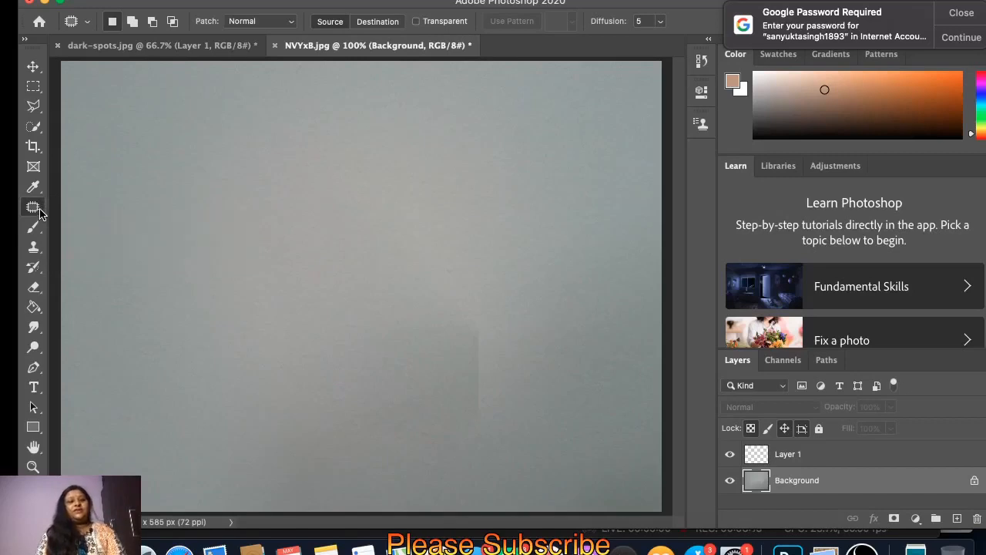
right_click(43, 215)
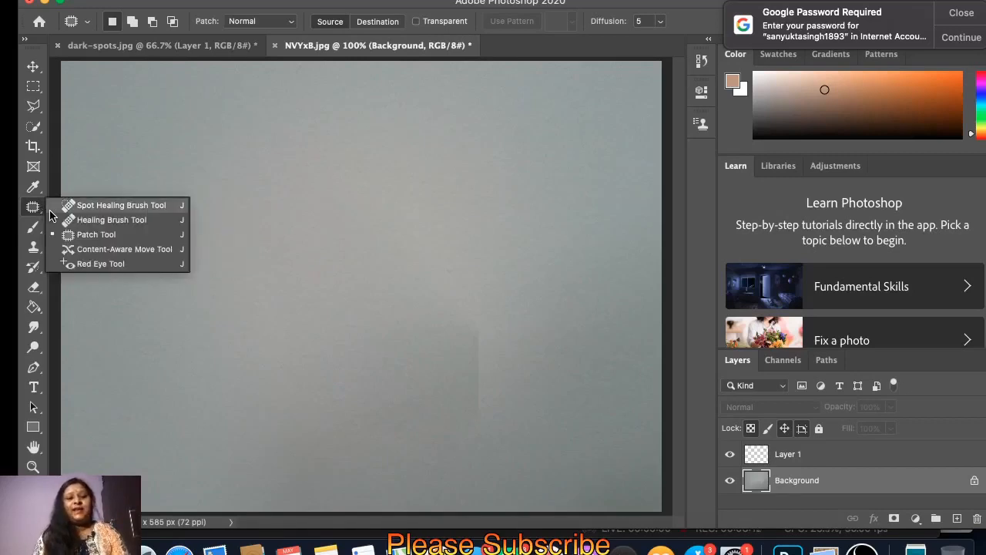